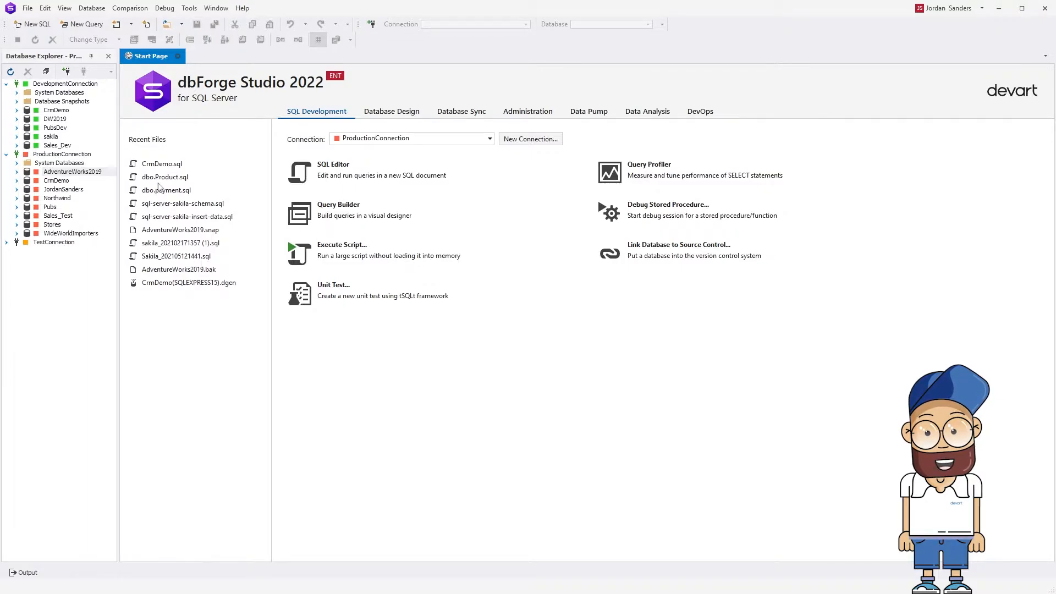
Run a full backup of AdventureWorks2019 from ProductionConnection with default media and backup set options
{"action": "right_click", "coordinate": [110, 171]}
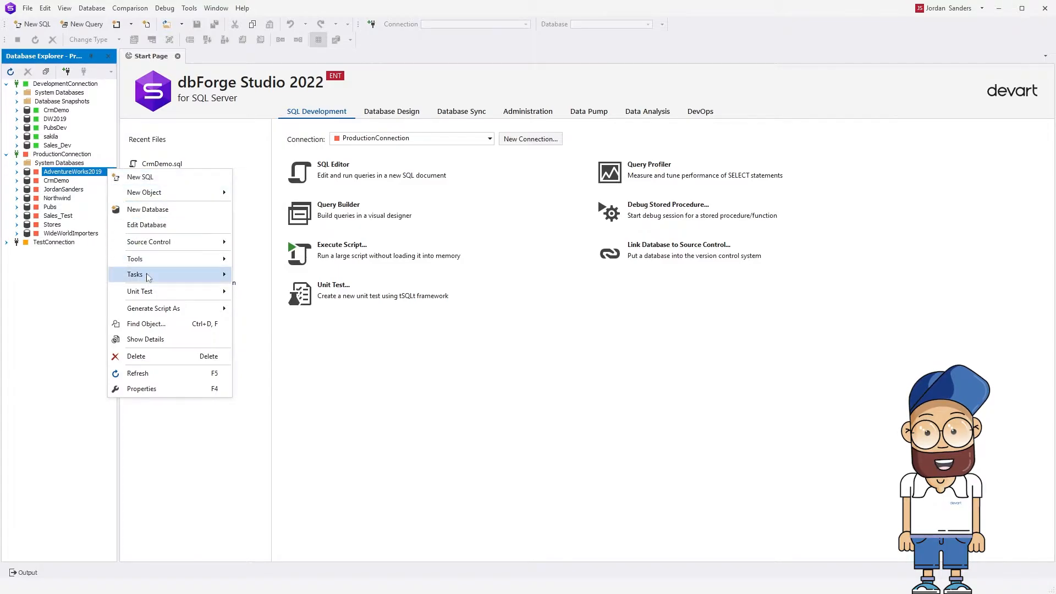
{"action": "mouse_move", "coordinate": [135, 274]}
{"action": "left_click", "coordinate": [266, 307]}
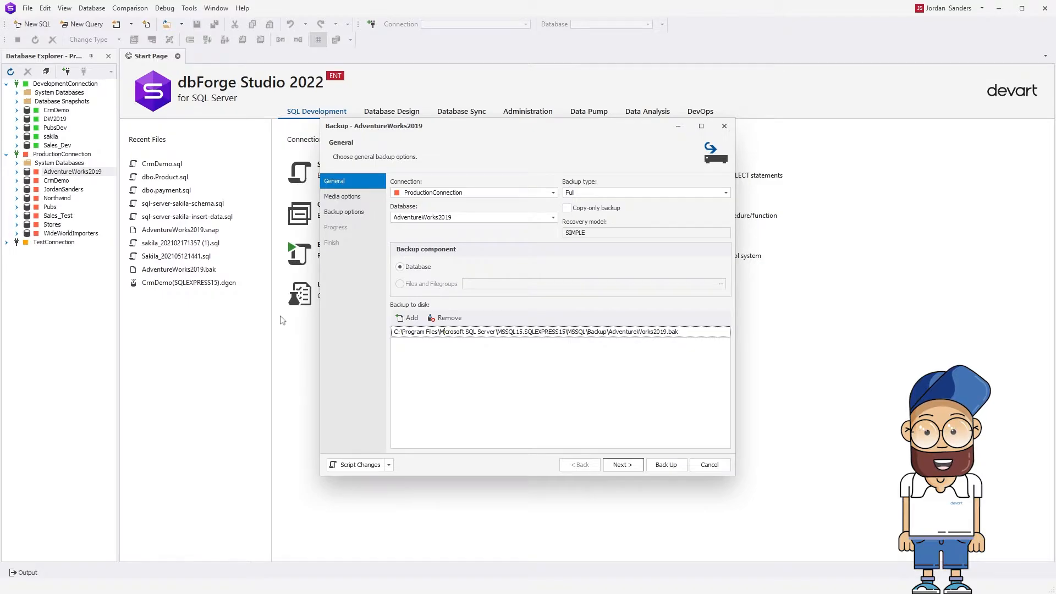
{"action": "left_click", "coordinate": [623, 465]}
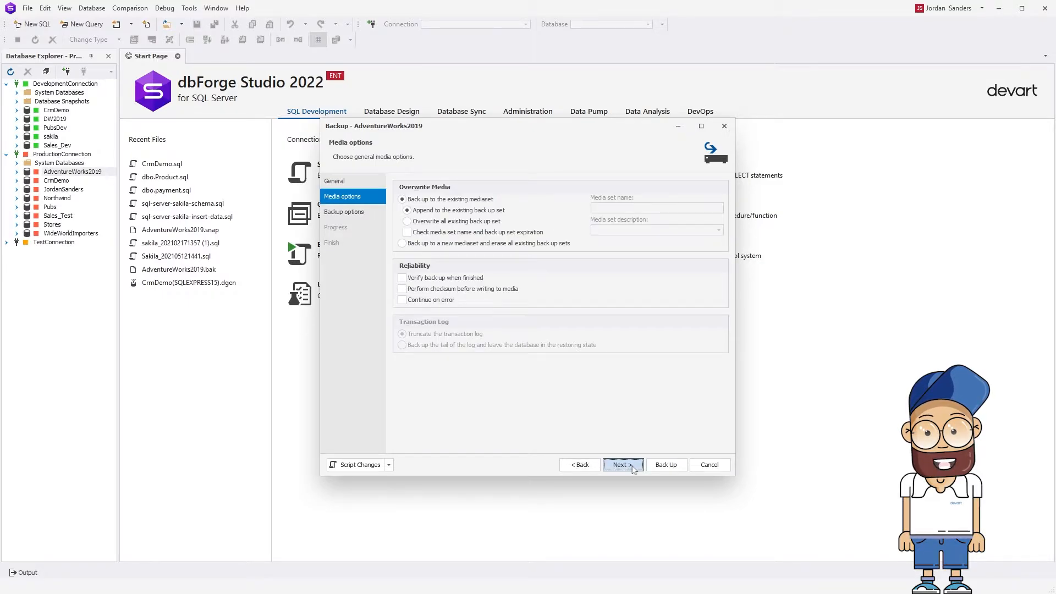
{"action": "left_click", "coordinate": [623, 464]}
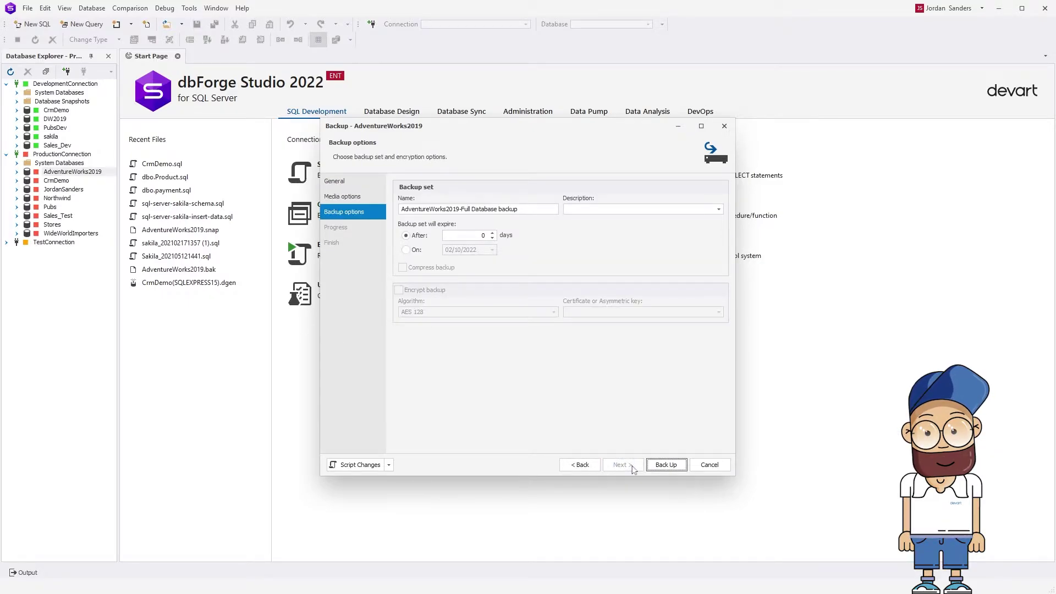
{"action": "left_click", "coordinate": [667, 464]}
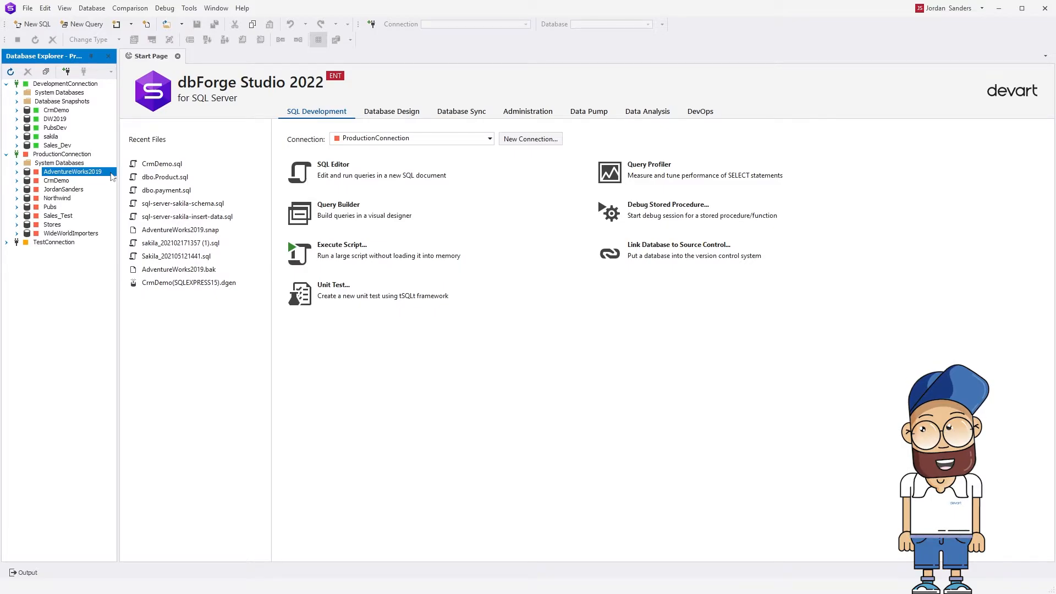
Start a restore on DevelopmentConnection from the AdventureWorks2019.bak backup file
{"action": "right_click", "coordinate": [90, 86]}
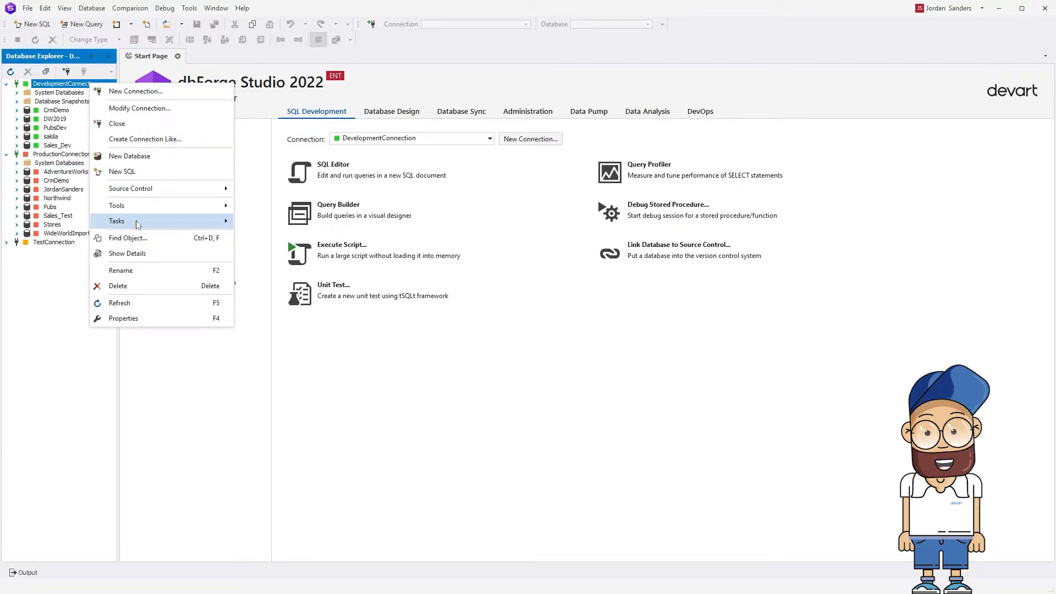
{"action": "mouse_move", "coordinate": [116, 222]}
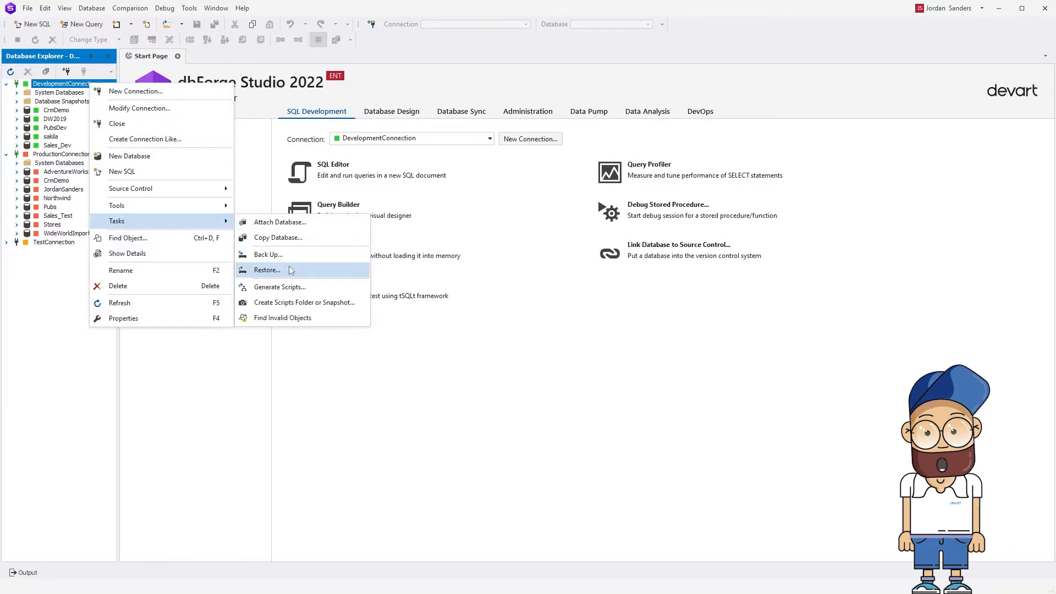
{"action": "left_click", "coordinate": [285, 272]}
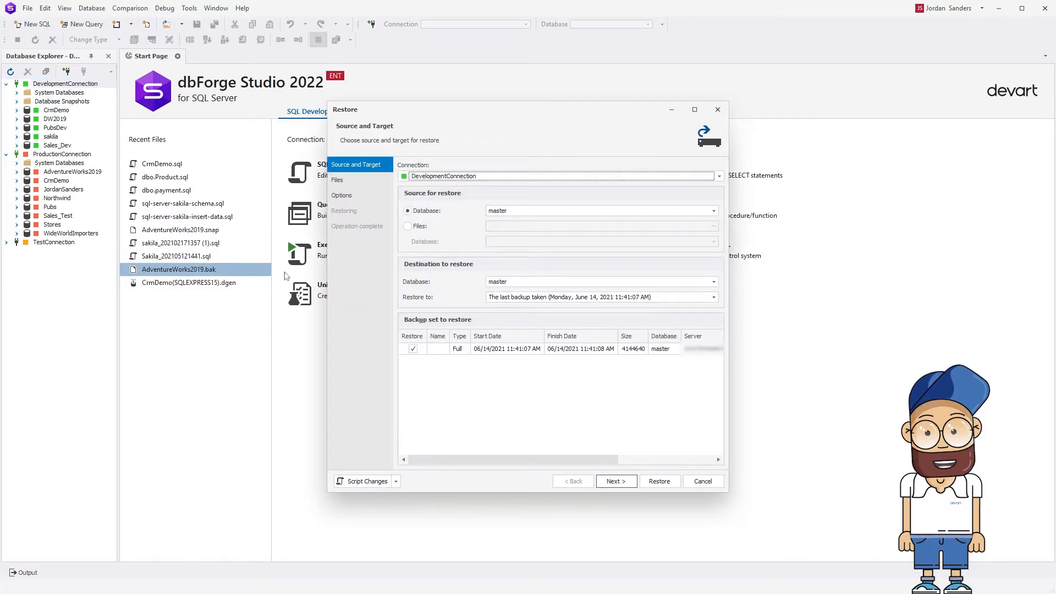
{"action": "left_click", "coordinate": [408, 226]}
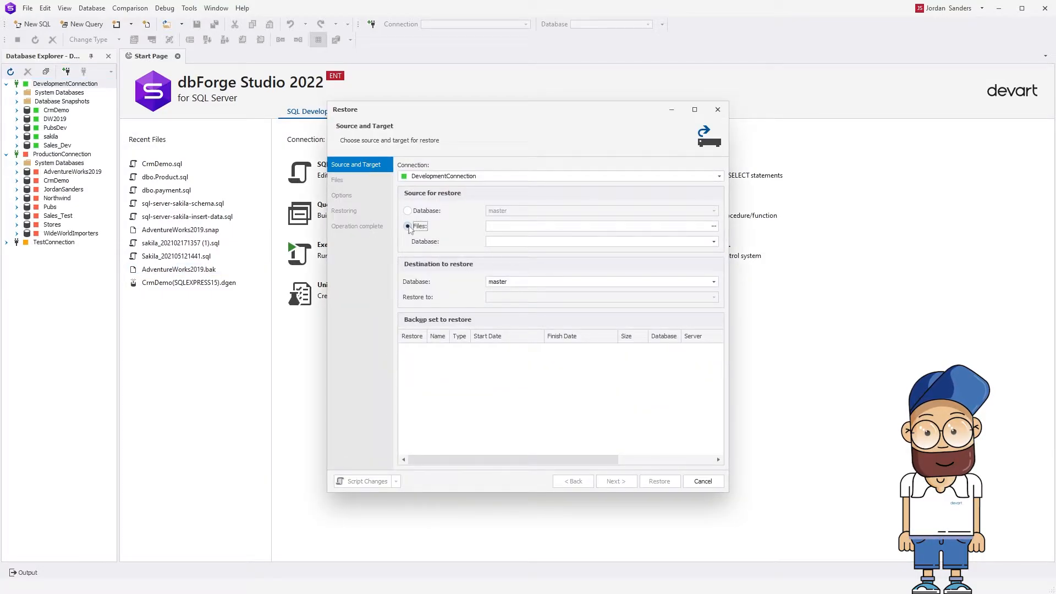
{"action": "left_click", "coordinate": [715, 227]}
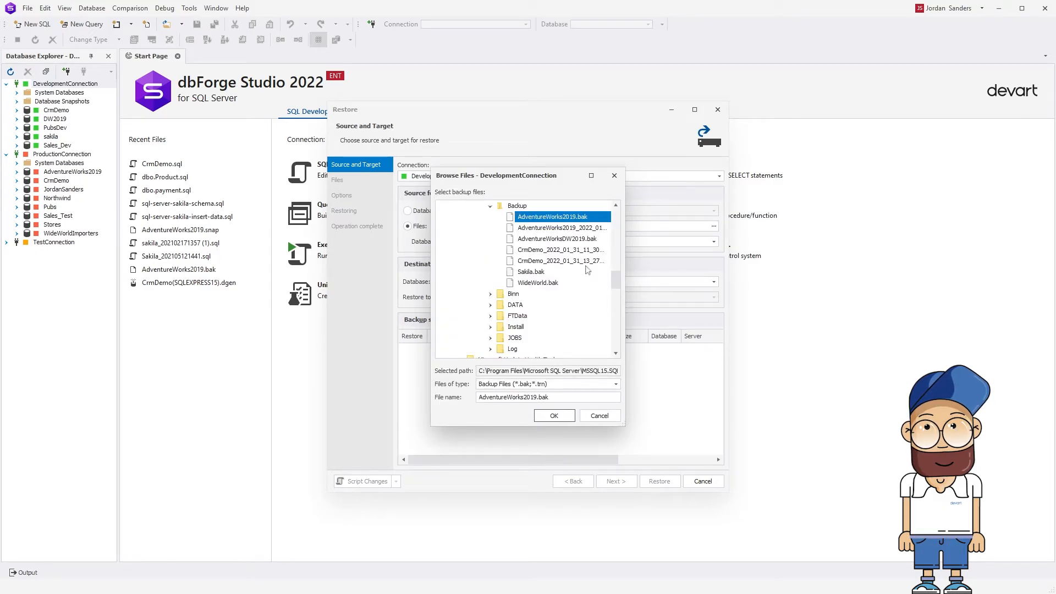
{"action": "left_click", "coordinate": [554, 416]}
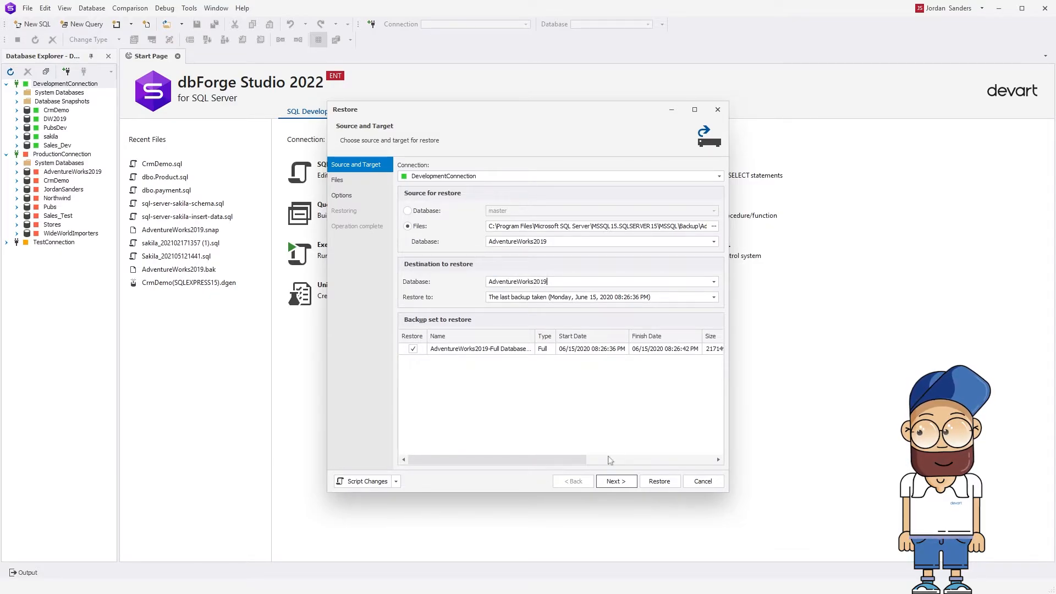
Restore AdventureWorks2019 with default file settings and restore options, then finish the wizard
{"action": "left_click", "coordinate": [616, 481]}
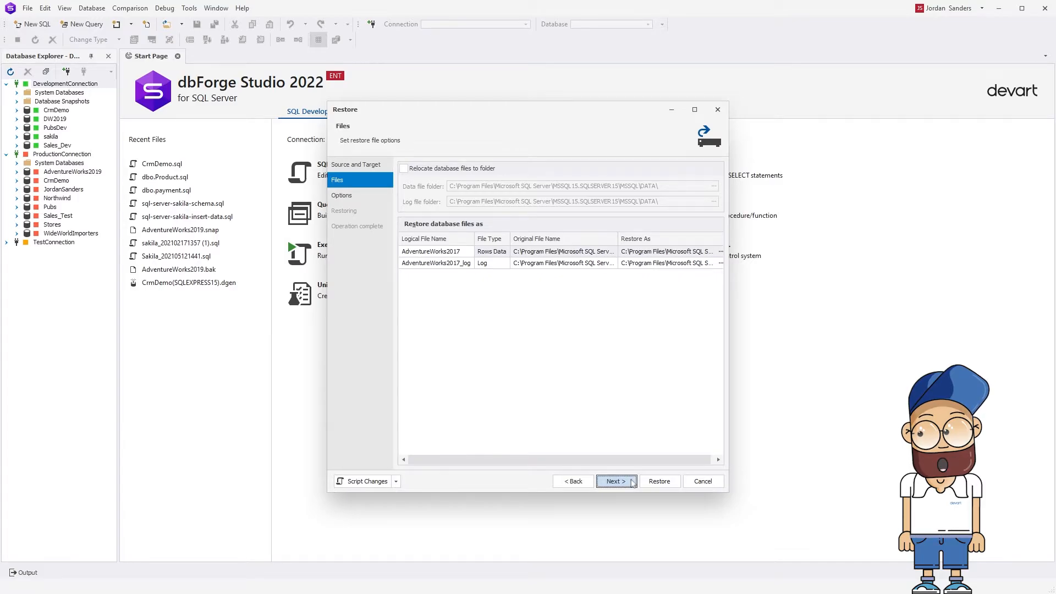
{"action": "left_click", "coordinate": [616, 481]}
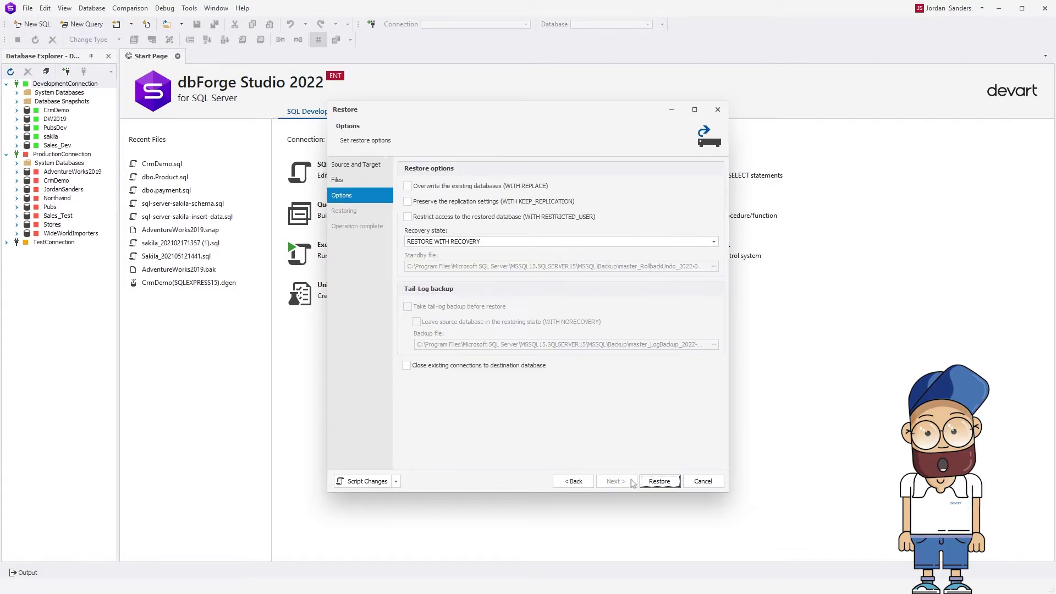
{"action": "left_click", "coordinate": [660, 480]}
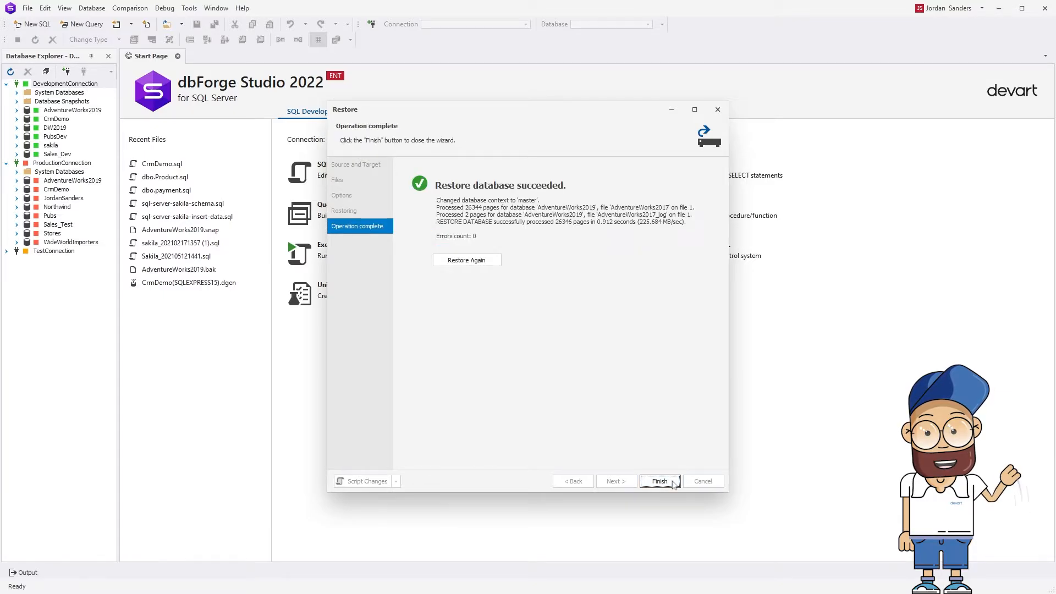
{"action": "left_click", "coordinate": [661, 480]}
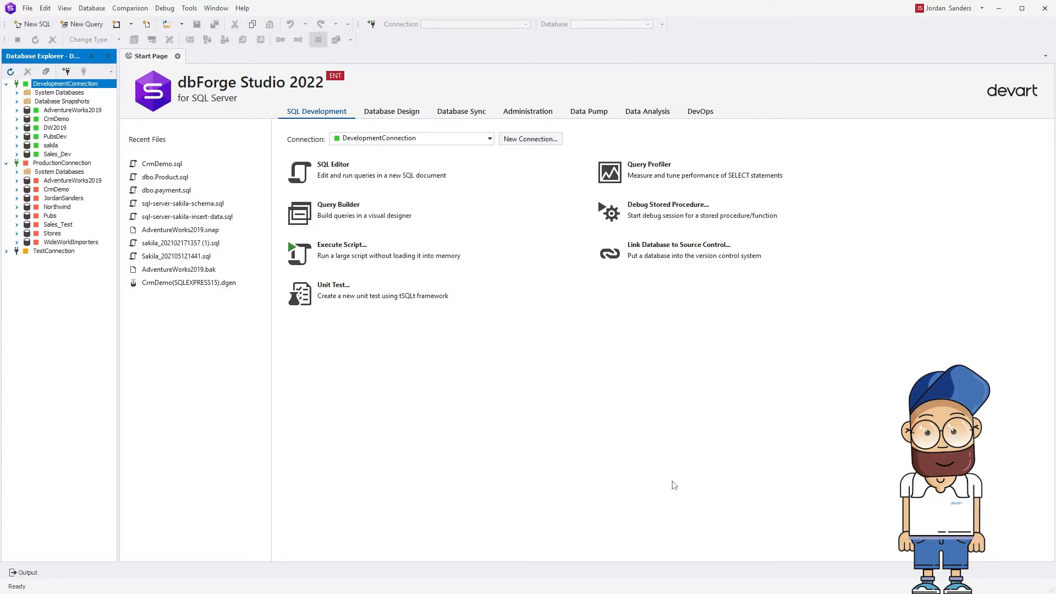
Run SELECT * FROM Sales.SalesReason sr in a new SQL document, returning 10 rows
{"action": "left_click", "coordinate": [372, 169]}
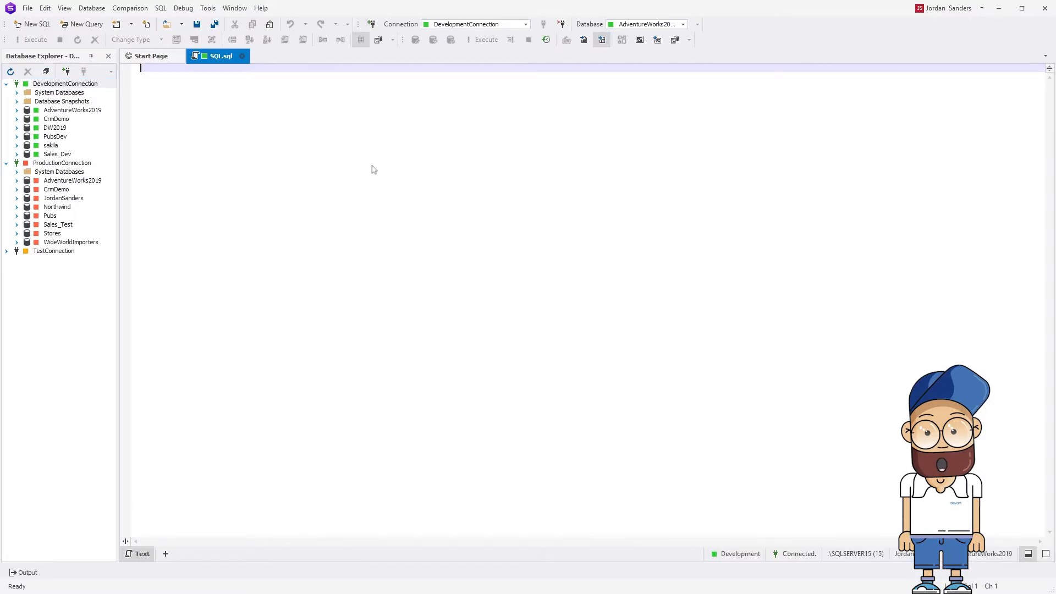
{"action": "type", "text": "seLECT * F"}
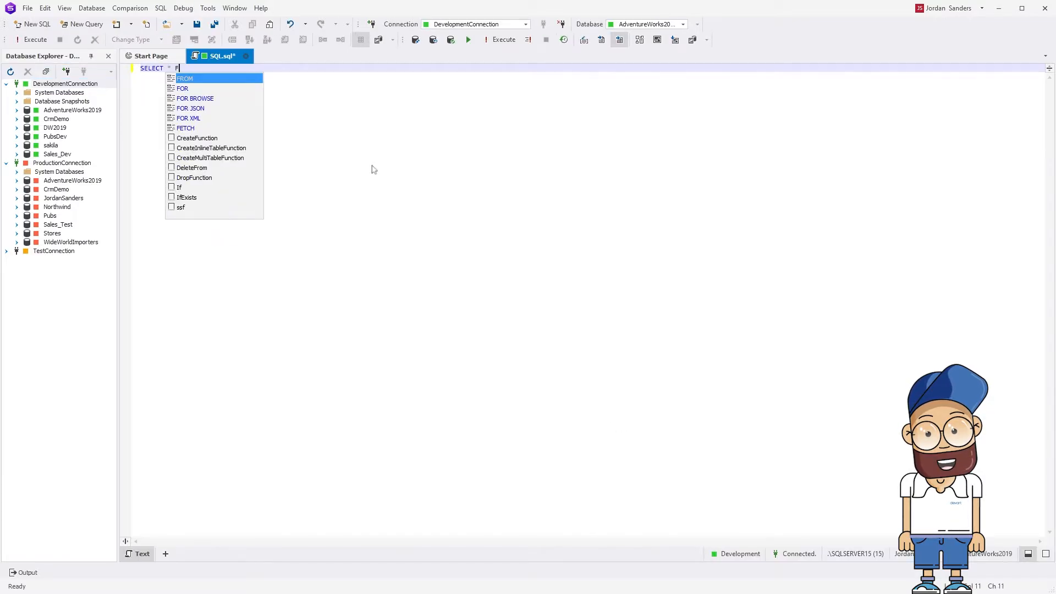
{"action": "type", "text": "ROM Sa"}
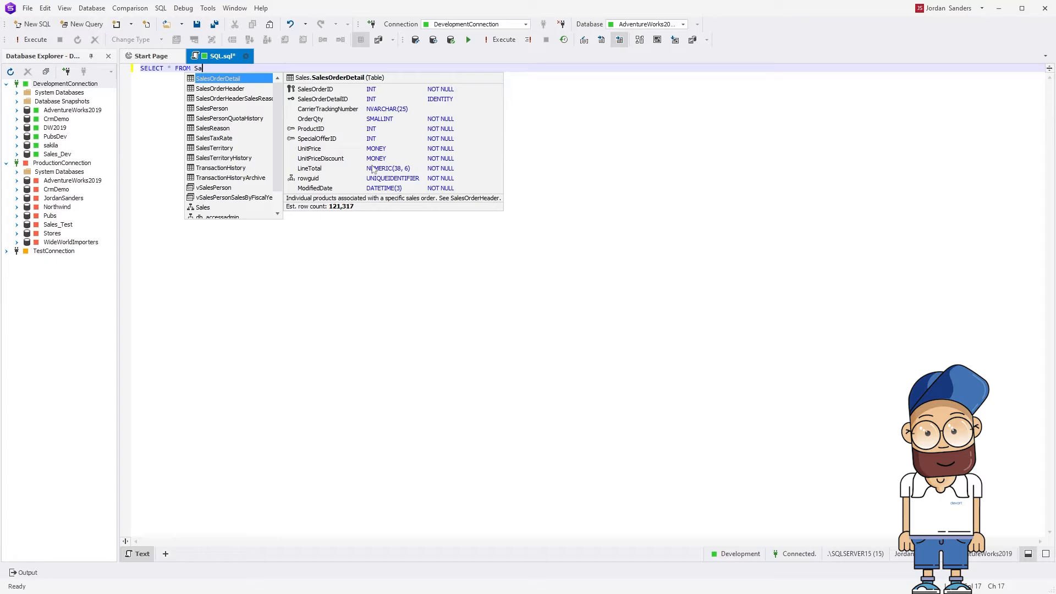
{"action": "type", "text": "lesre"}
{"action": "key", "text": "Tab"}
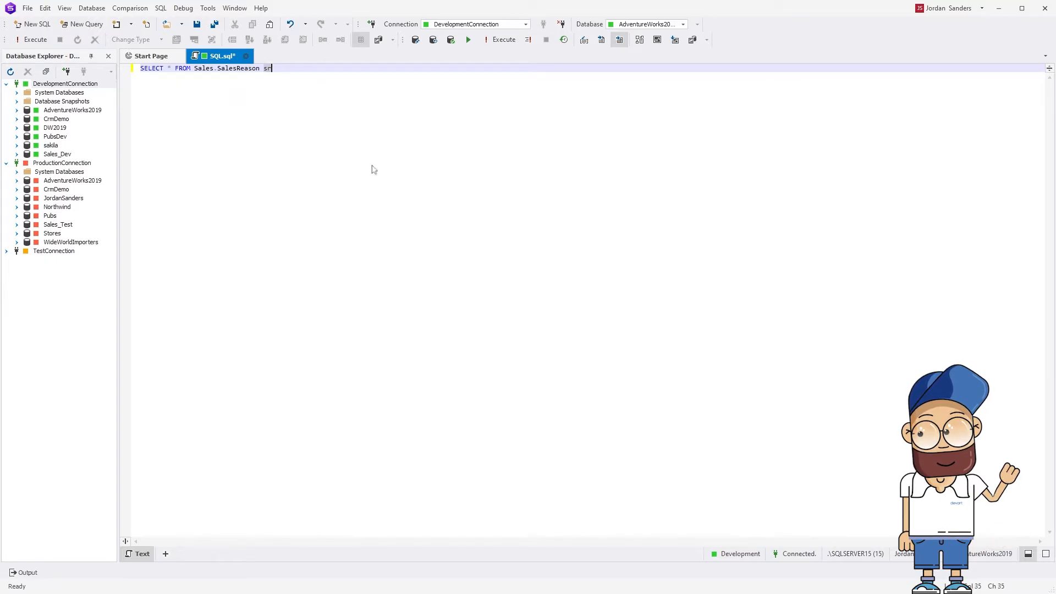
{"action": "left_click", "coordinate": [502, 39]}
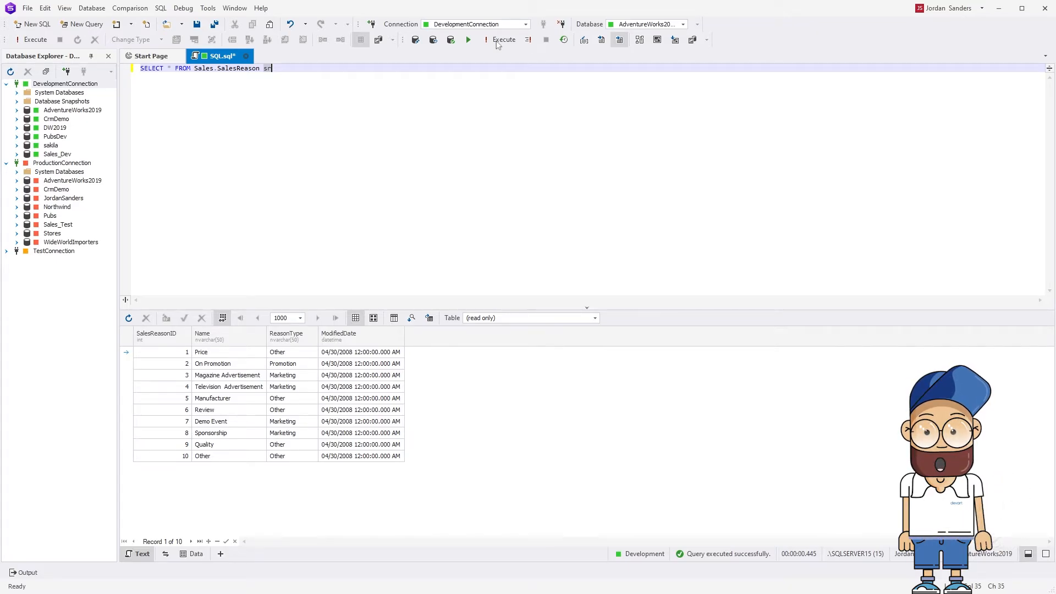
Return to the Start Page, leaving the query document open in its tab
{"action": "left_click", "coordinate": [178, 58]}
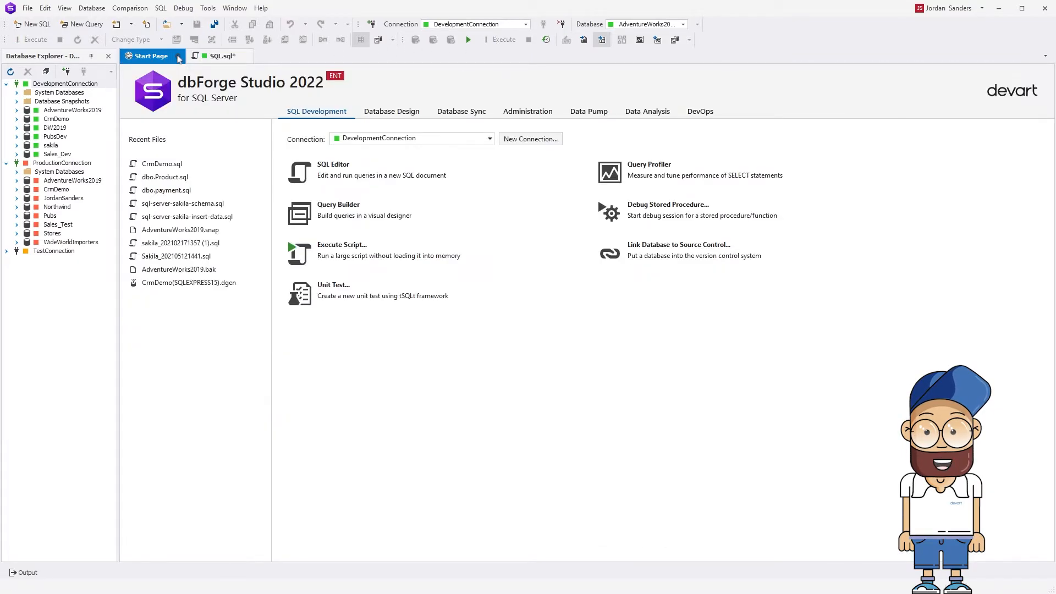